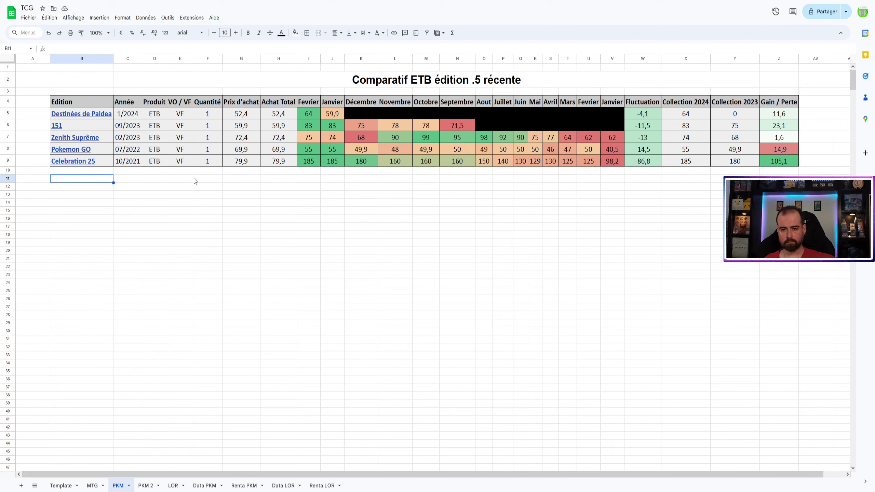
Try a February price of 120 for Zenith Suprême to test its Fluctuation formula, and undo the change.
mouse_move(91, 153)
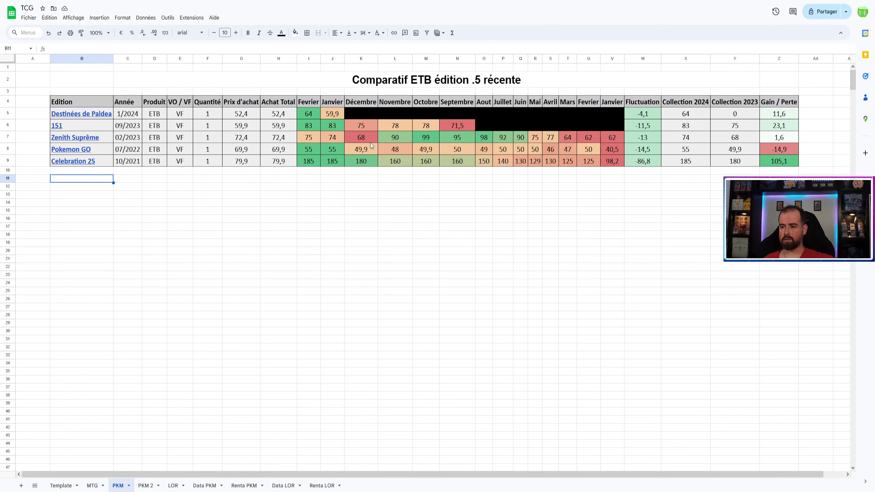
left_click(314, 135)
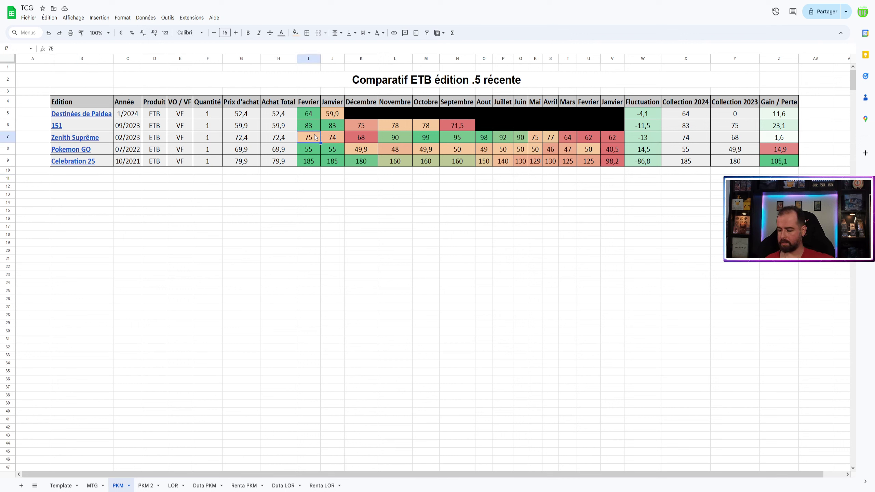
type("120")
key("Return")
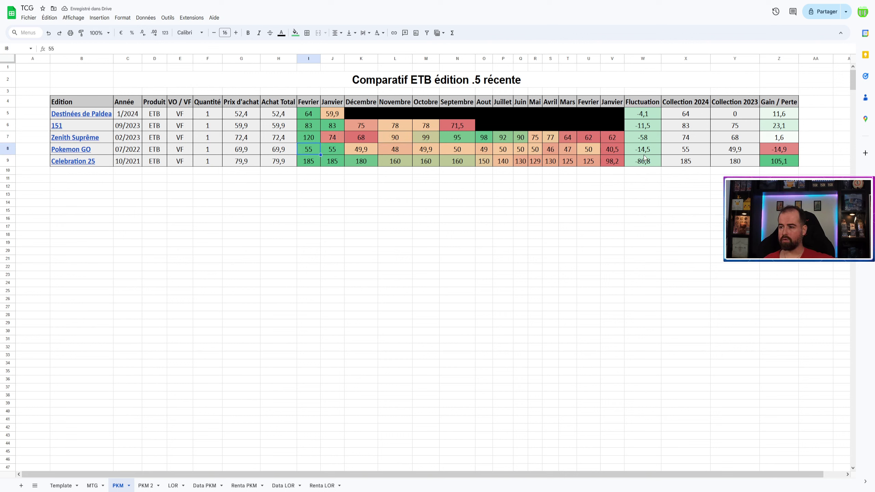
left_click(647, 139)
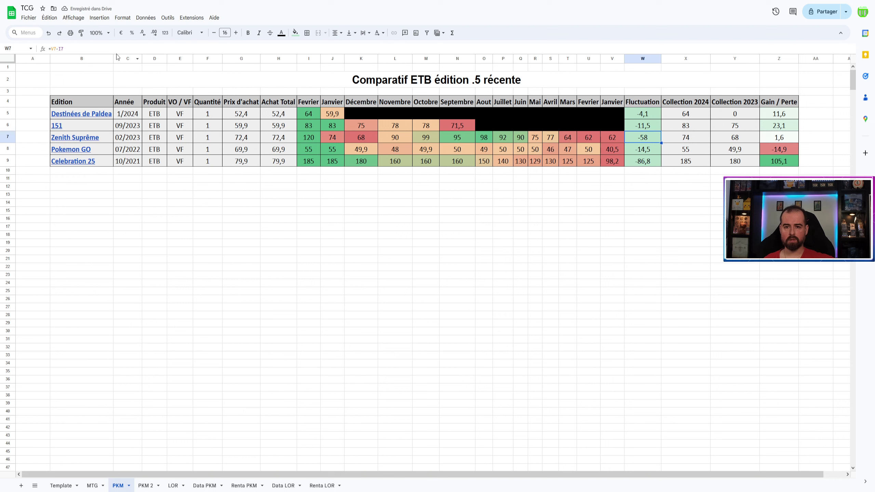
left_click(48, 33)
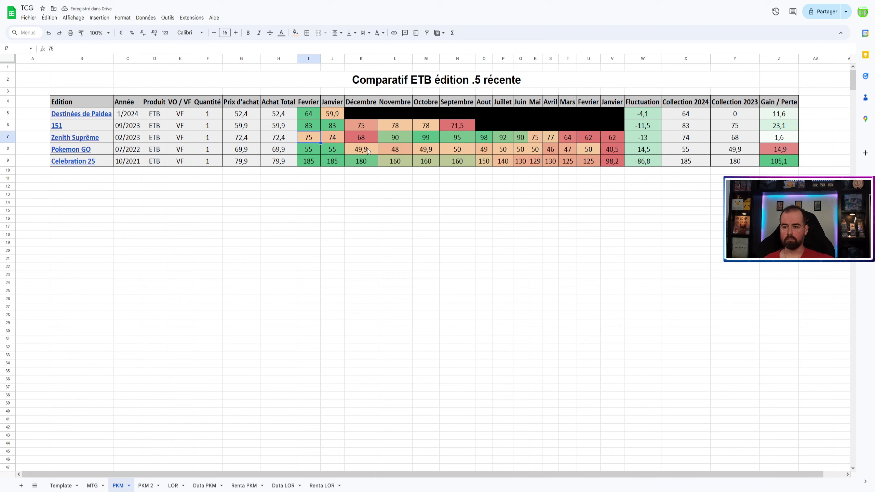
Check the Fluctuation cells of 151 and Destinées de Paldea.
left_click(646, 127)
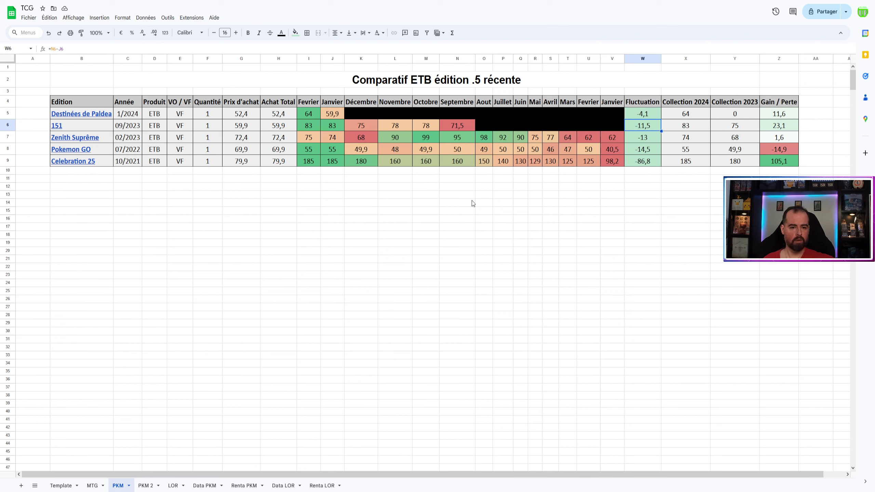
left_click(643, 116)
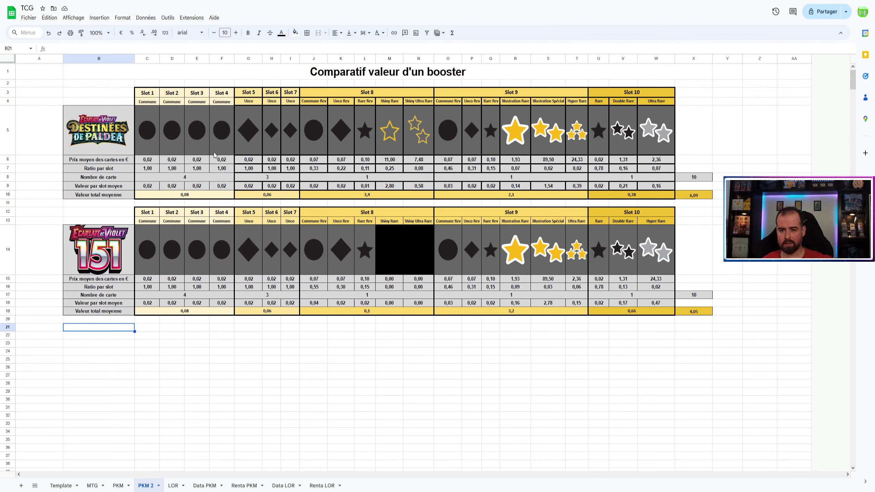
Examine the Slot 1 to Slot 4 columns and their total average value for the Destinées de Paldea booster.
left_click(154, 59)
left_click_drag(159, 59, 222, 59)
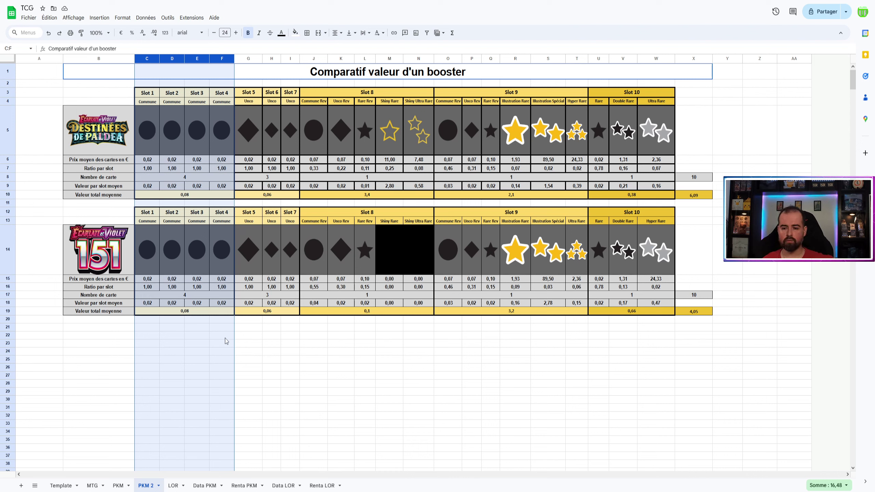
left_click(200, 328)
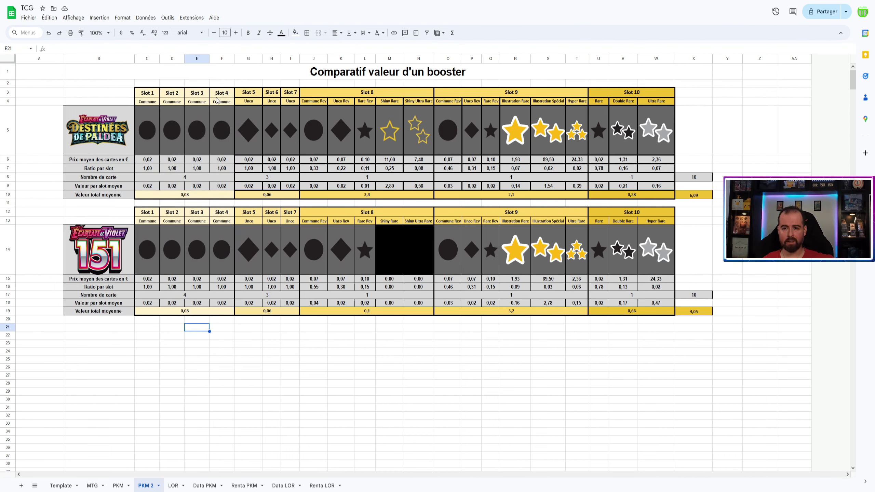
left_click(188, 197)
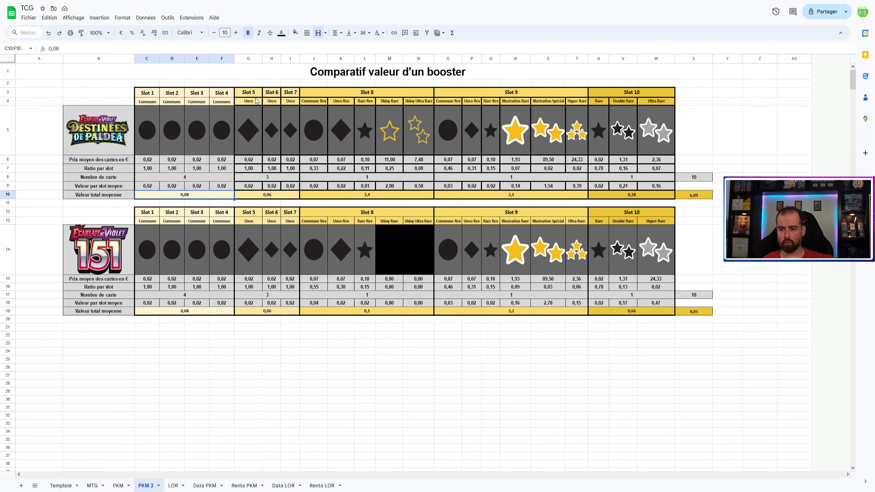
Give the Slot 5 to Slot 7 columns an equal, slightly narrower width and check their total average value for Destinées de Paldea.
left_click_drag(262, 58, 297, 58)
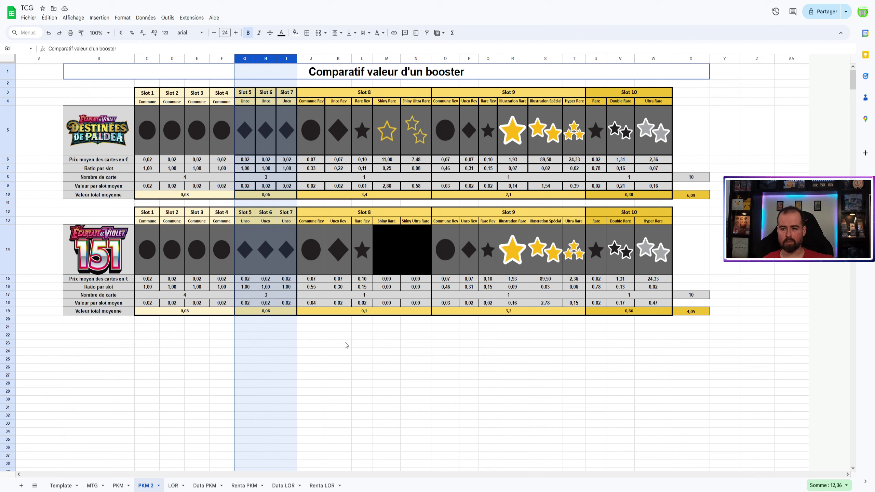
left_click(286, 194)
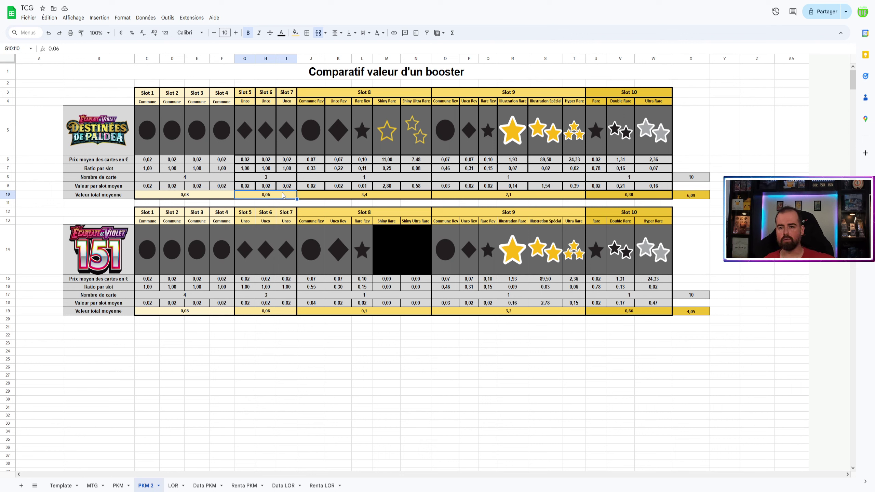
left_click(226, 188)
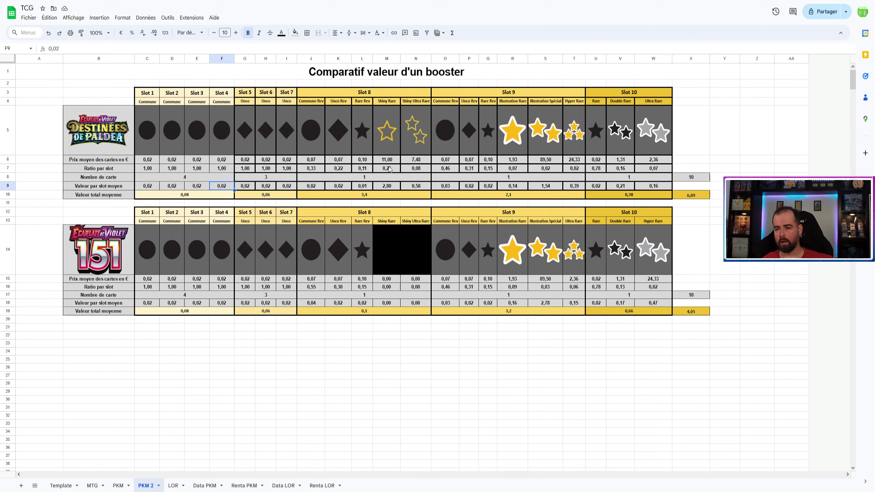
Examine the Slot 8 columns one rarity at a time, from Commune Rev to Shiny Ultra Rare.
left_click_drag(314, 59, 416, 59)
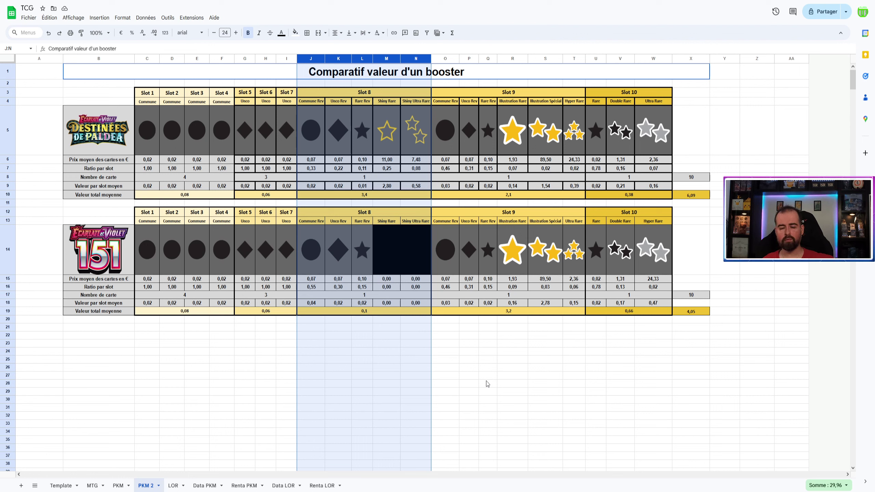
left_click_drag(310, 59, 311, 59)
left_click(262, 70)
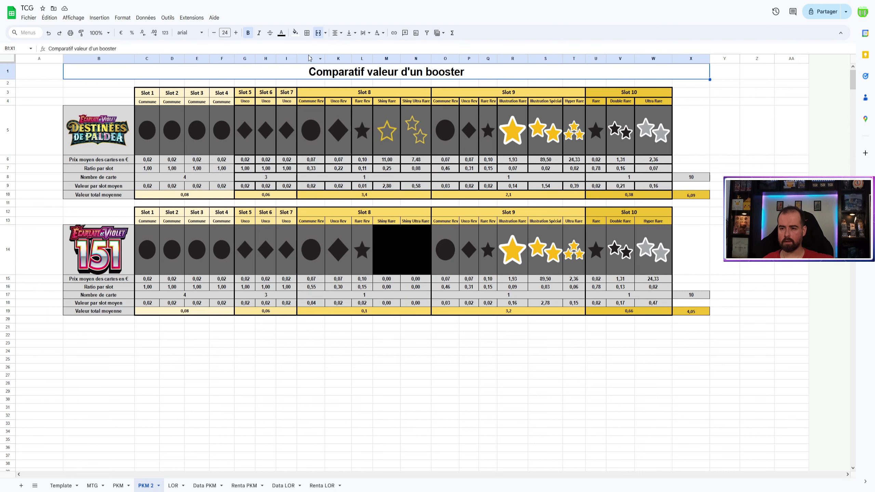
left_click(309, 58)
left_click(335, 59)
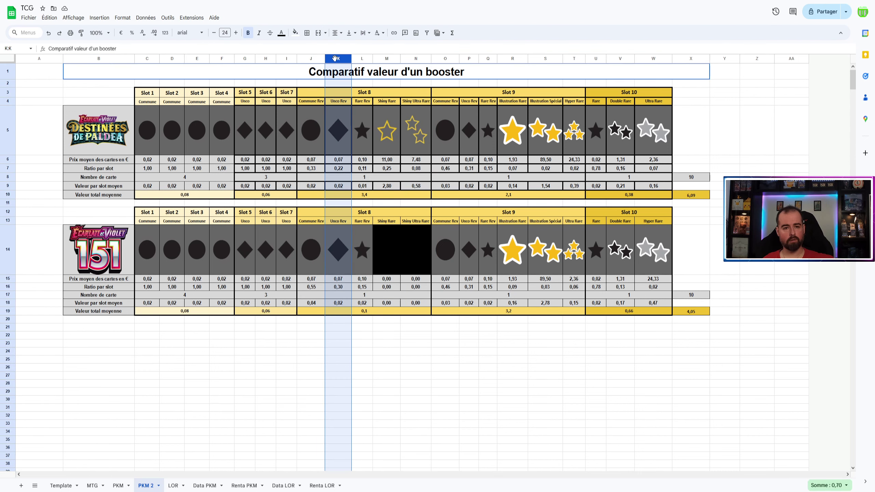
left_click(362, 58)
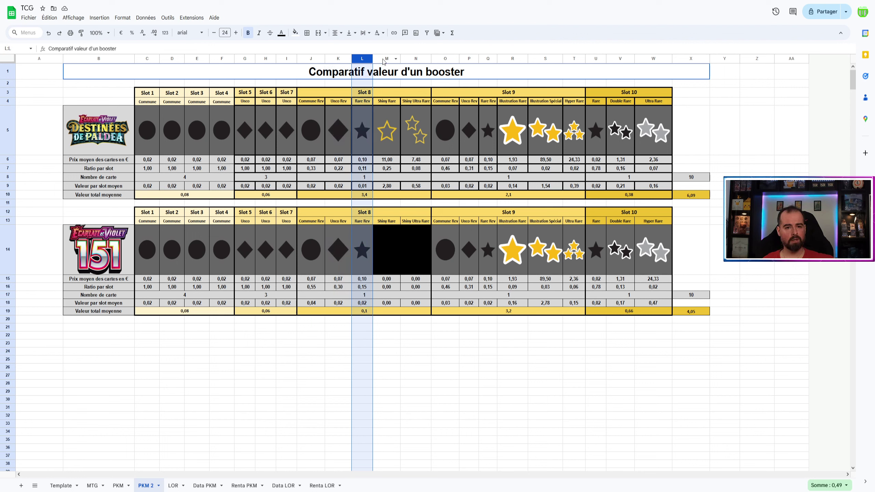
left_click(382, 59)
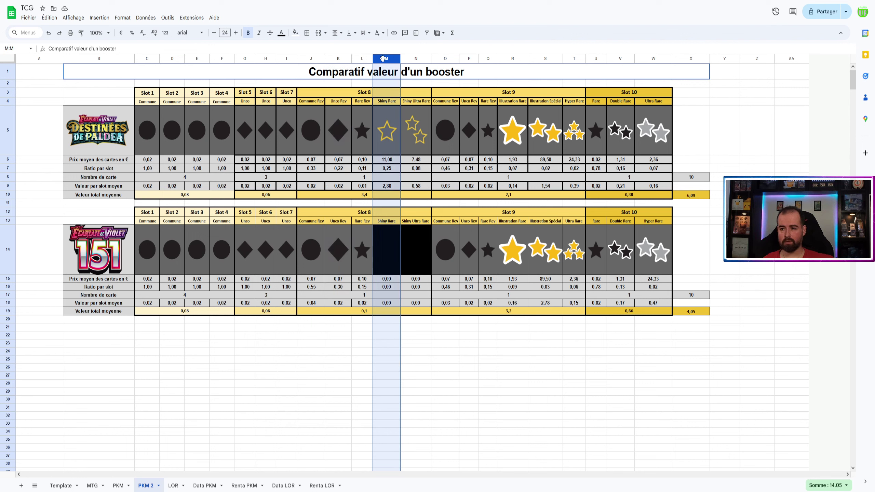
left_click(410, 59)
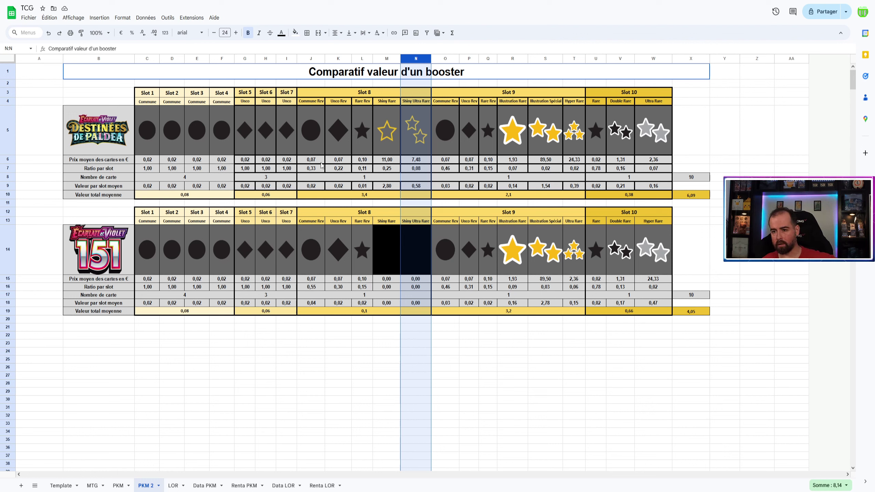
Review Slot 8 of Destinées de Paldea: the Commune Rev ratio, each rarity's average price, the card count and the total average value.
left_click(316, 170)
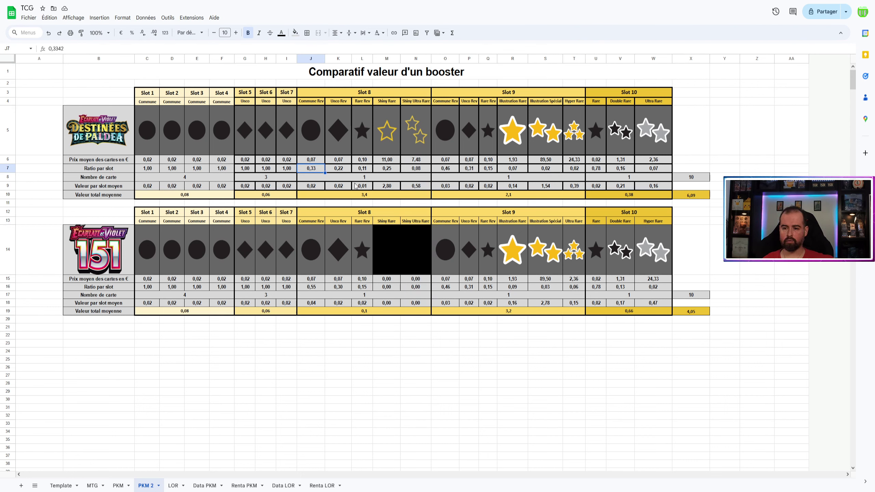
left_click(318, 161)
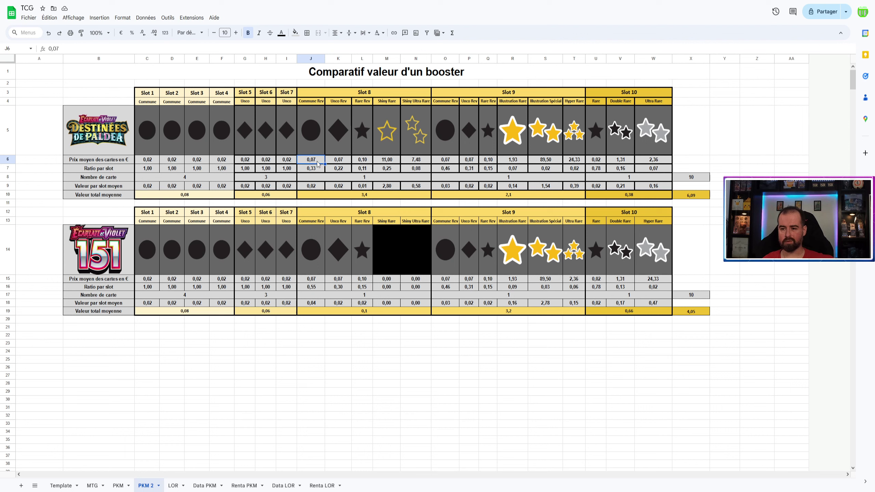
left_click(343, 162)
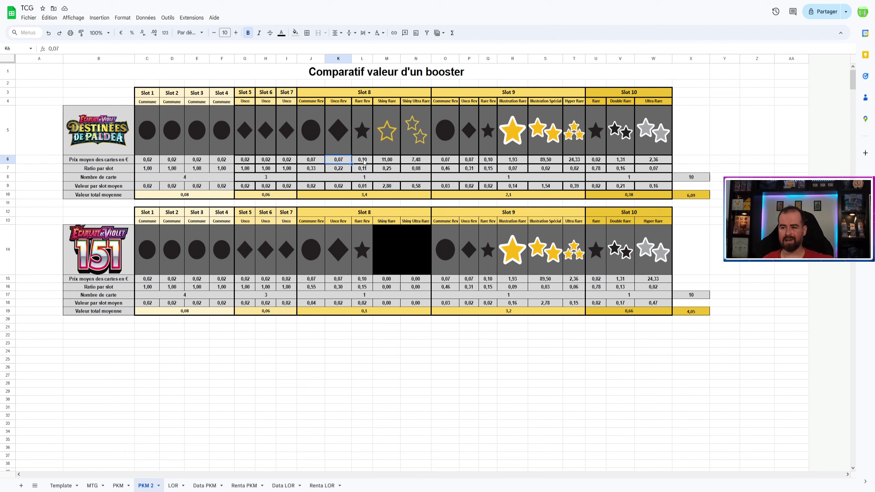
left_click(364, 161)
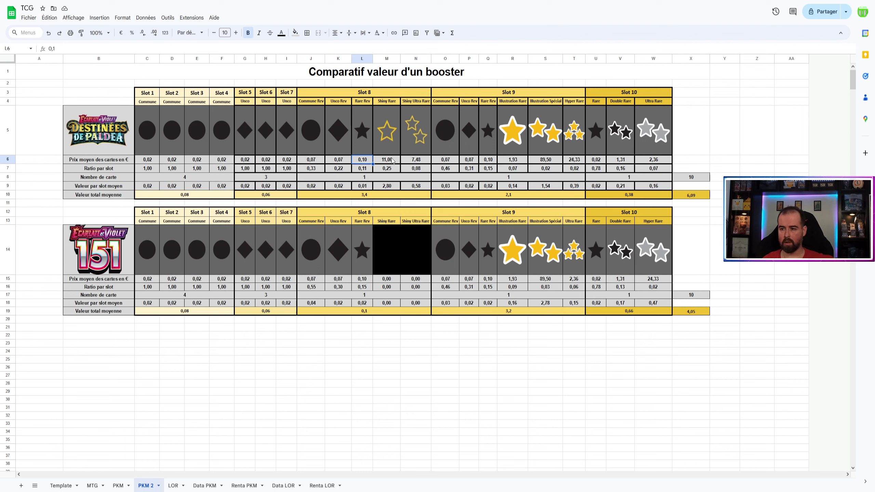
left_click(394, 161)
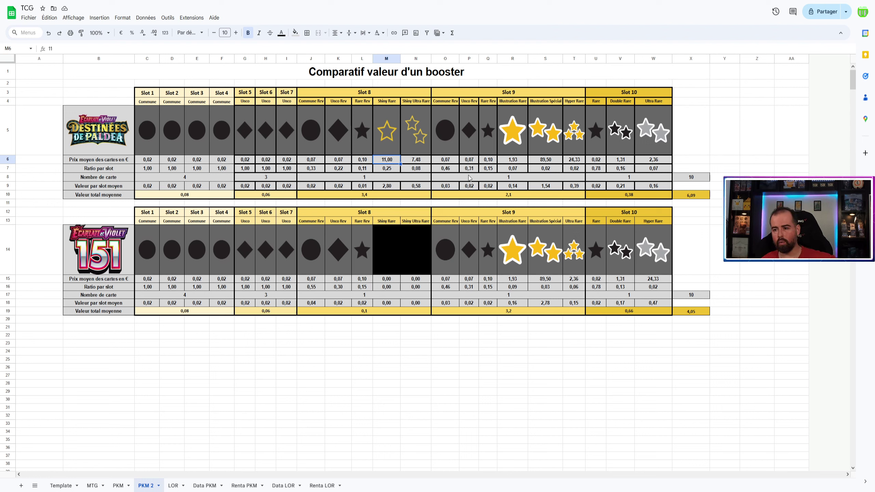
left_click(423, 162)
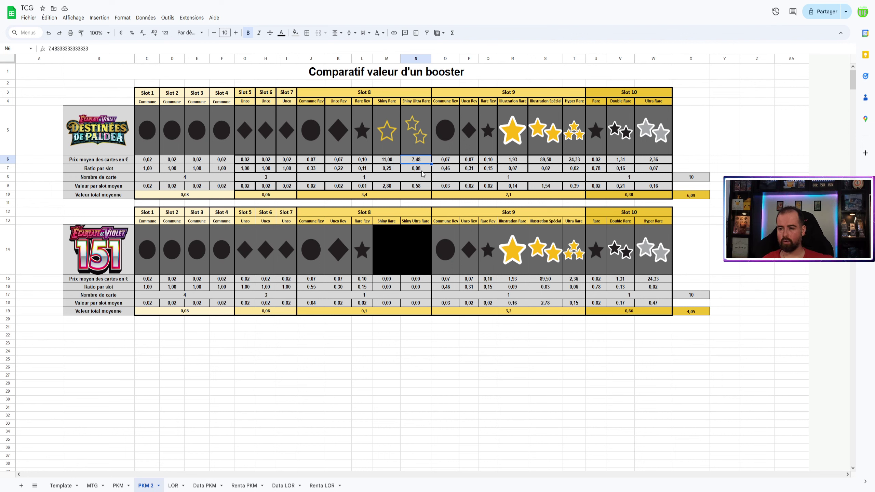
left_click(397, 180)
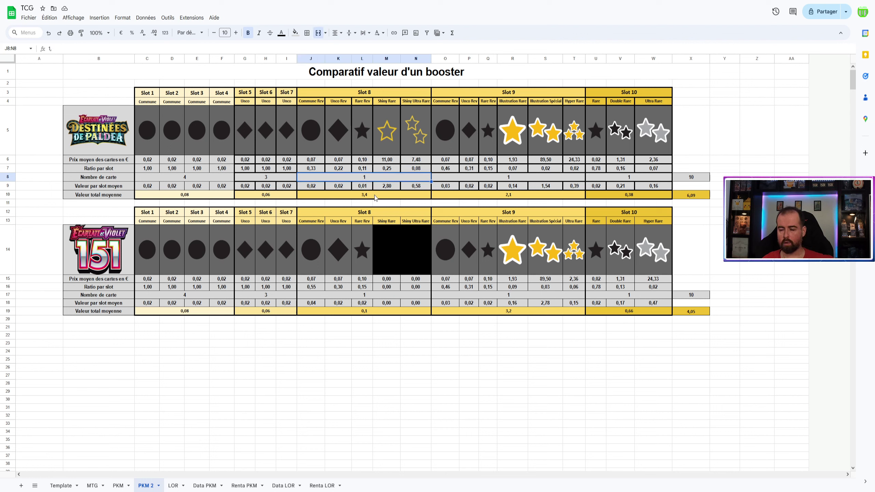
left_click(375, 198)
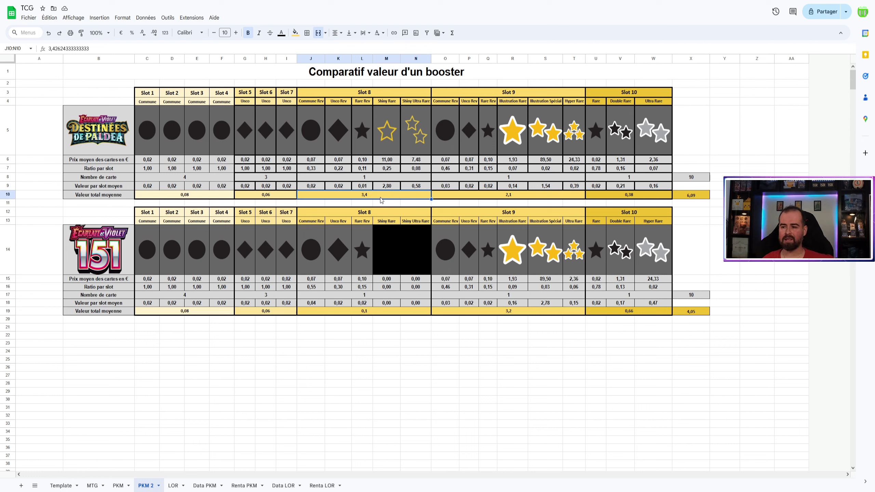
Examine Slot 9's Illustration Rare, Illustration Spécial and Hyper Rare categories and their average card prices for Destinées de Paldea.
left_click(463, 93)
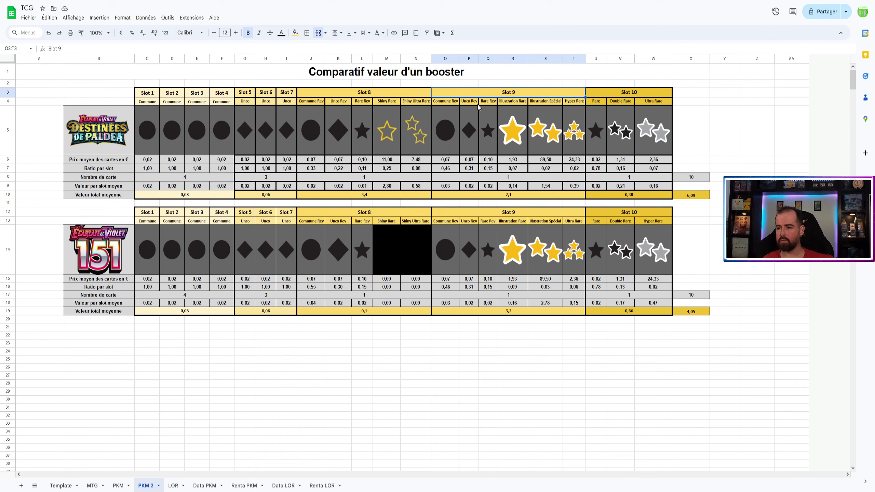
left_click(513, 101)
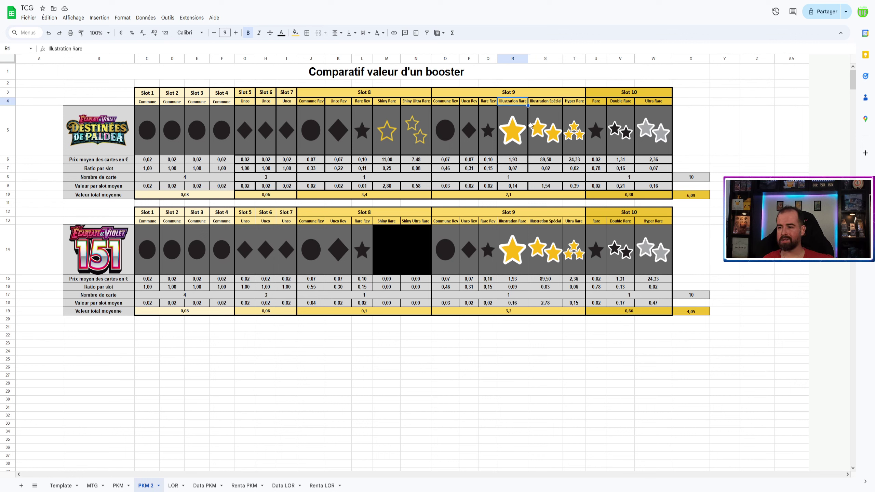
left_click(550, 104)
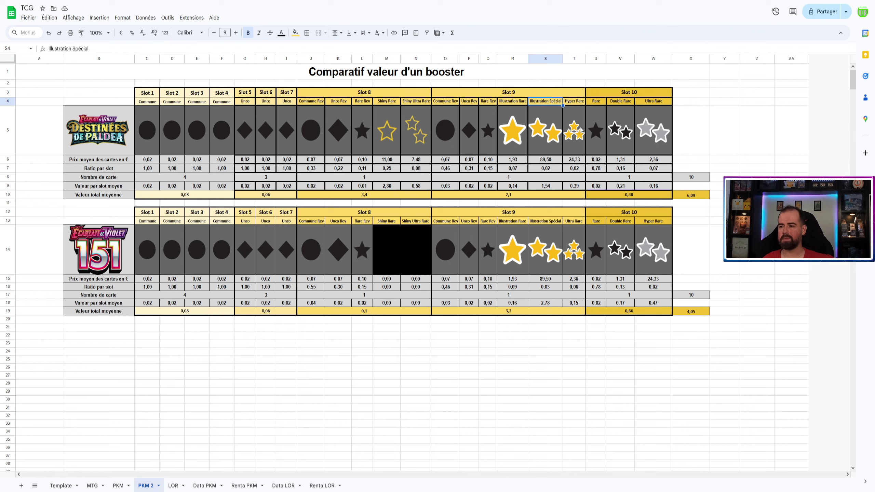
left_click(574, 104)
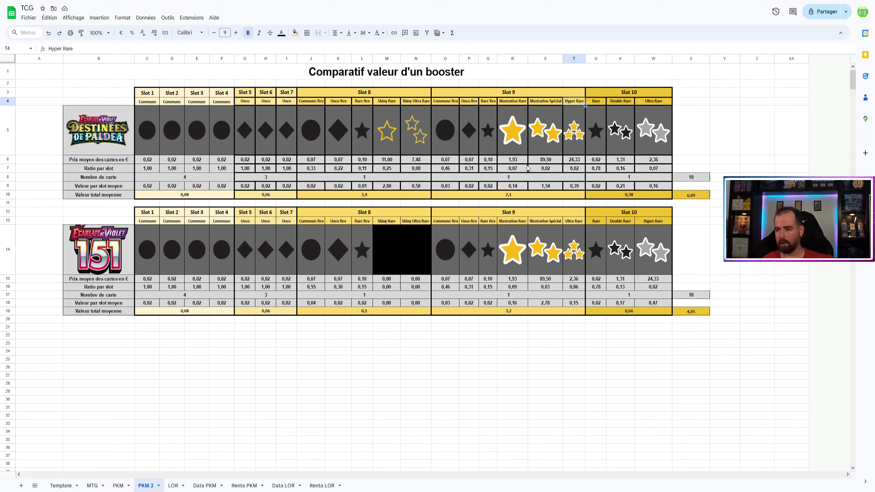
left_click(517, 161)
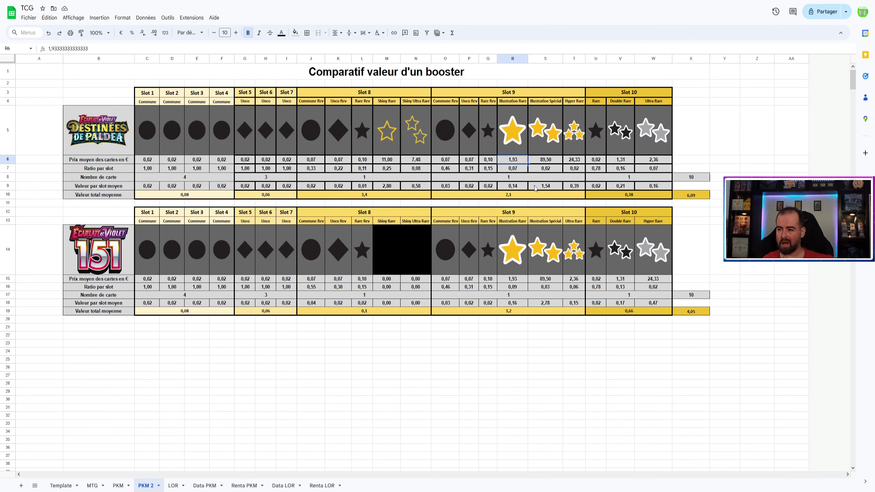
left_click(549, 161)
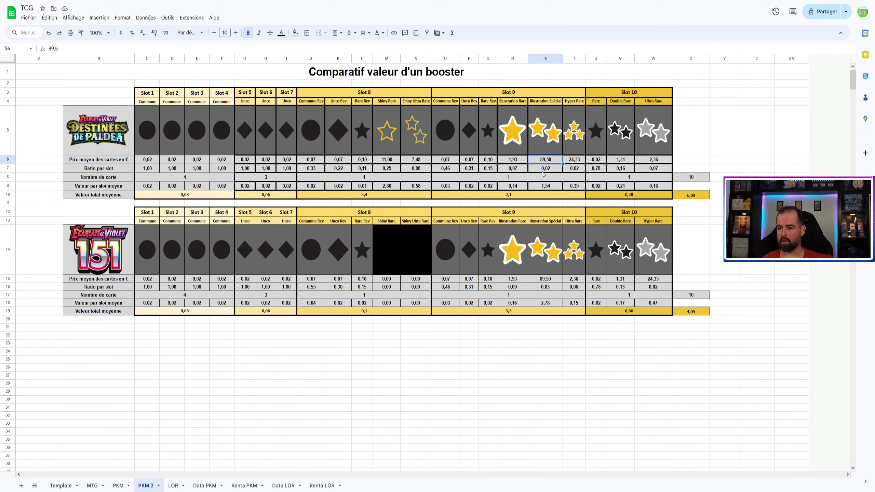
left_click(576, 160)
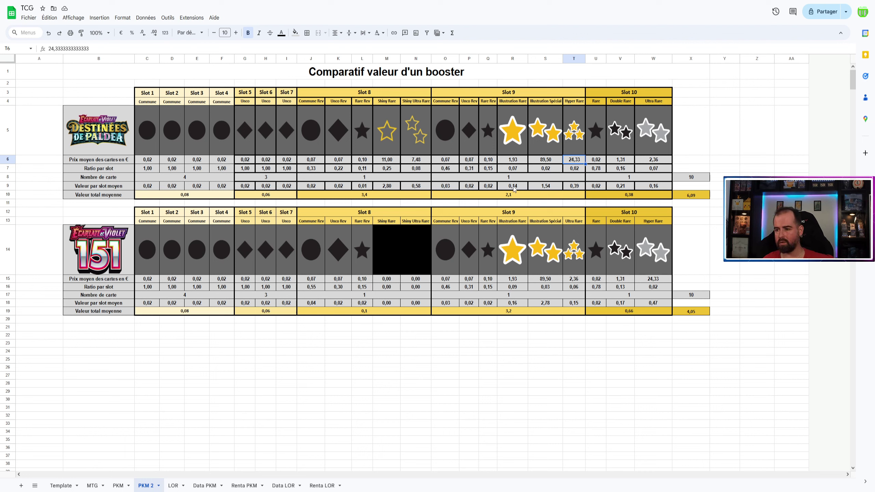
left_click(549, 161)
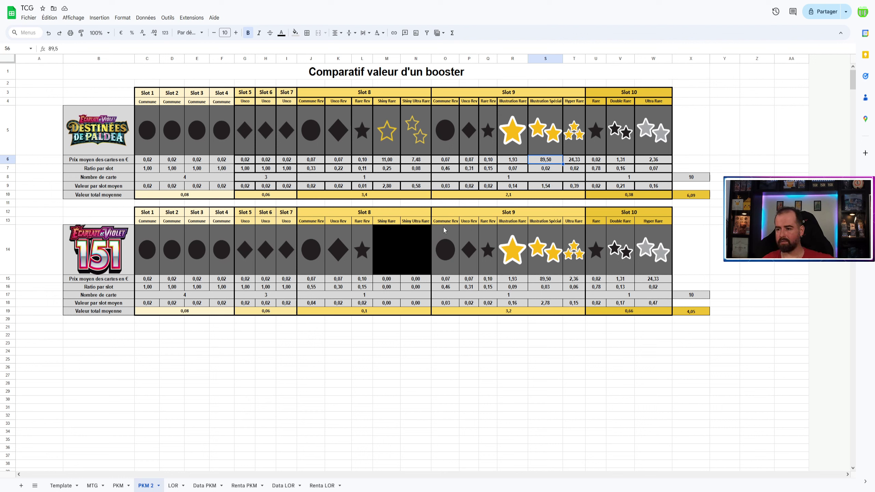
Check the total average values of Slots 9 and 10 for Destinées de Paldea and look over Slot 10's rarities.
left_click(482, 198)
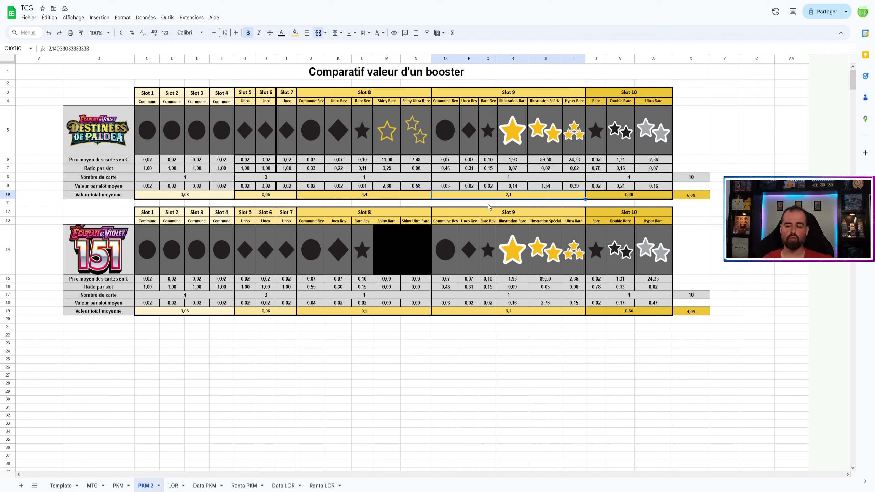
left_click(603, 196)
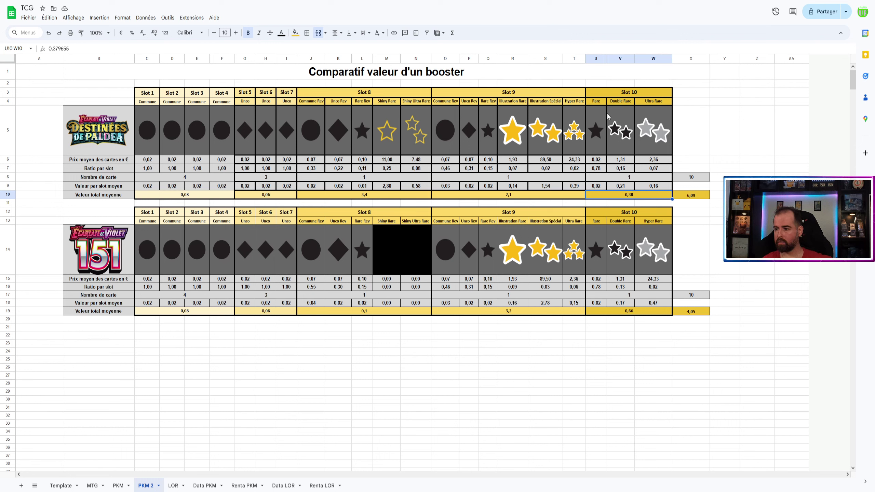
left_click(597, 105)
left_click(629, 105)
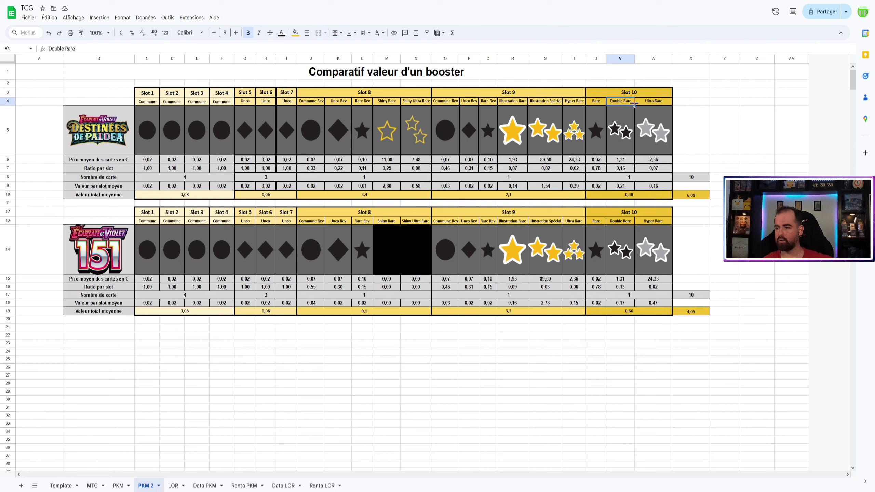
left_click(648, 102)
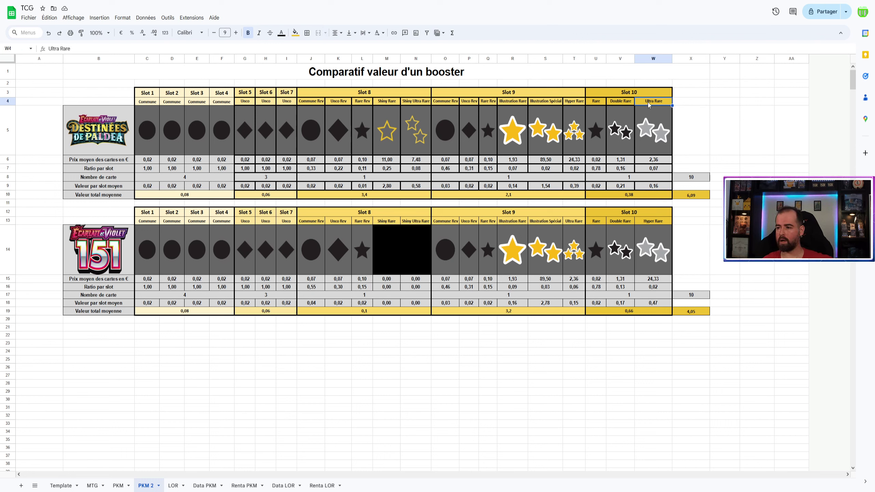
Review Slot 10's Double Rare and Ultra Rare average prices, its total average value and the overall Destinées de Paldea booster value.
left_click(621, 161)
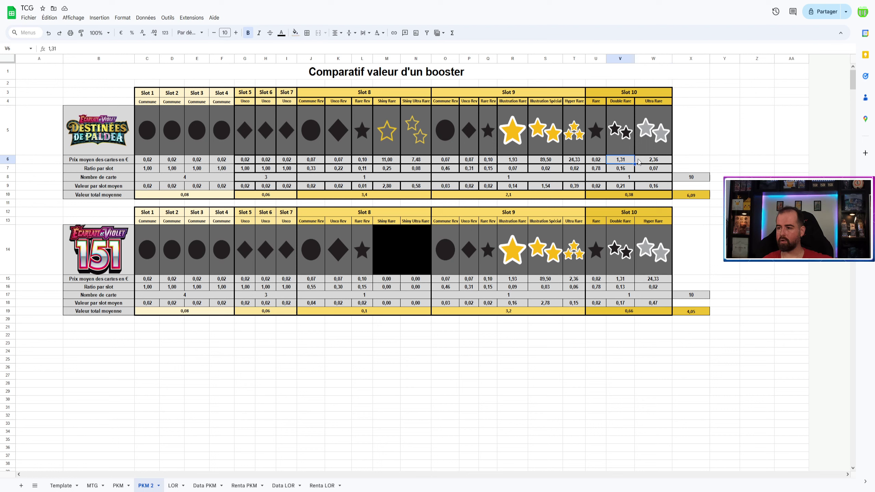
left_click(661, 164)
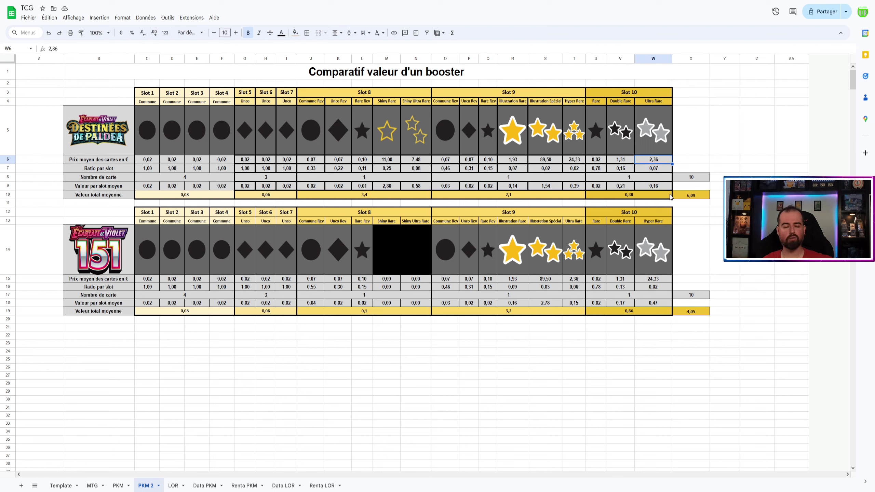
left_click(641, 200)
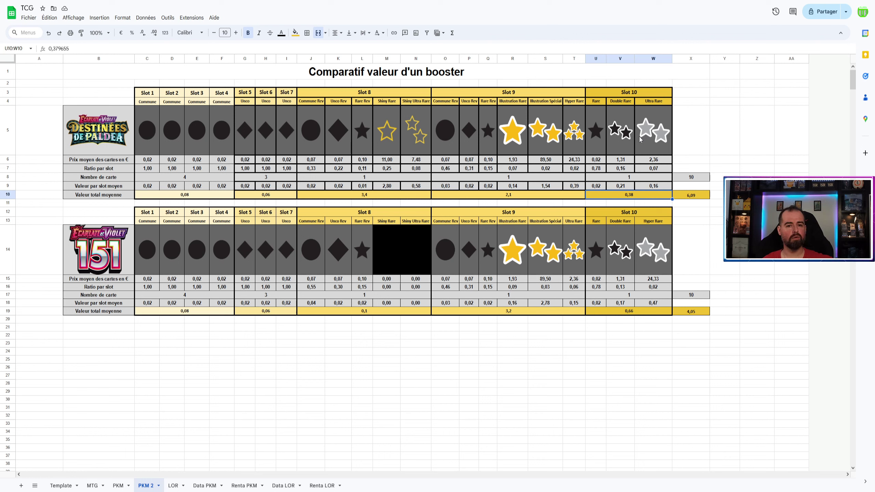
left_click(692, 195)
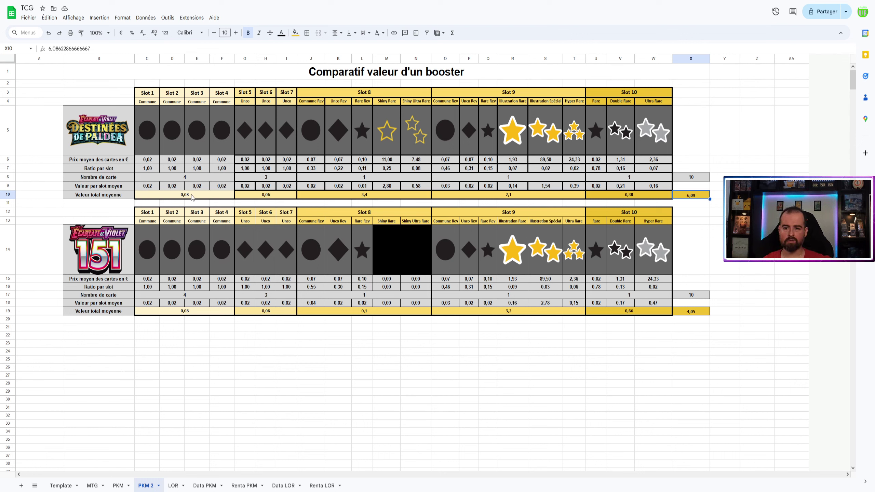
Check the 151 total average values for Slots 1 to 7 and compare Slot 8's total with Destinées de Paldea.
left_click(191, 312)
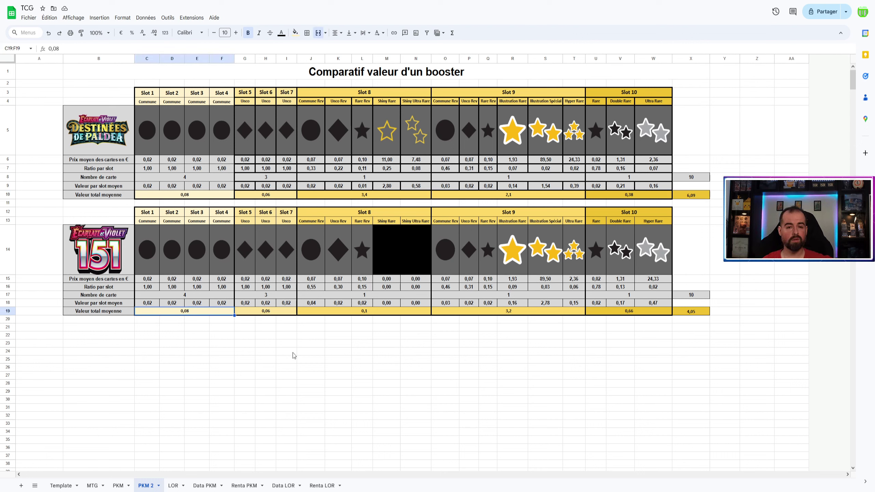
left_click(277, 313)
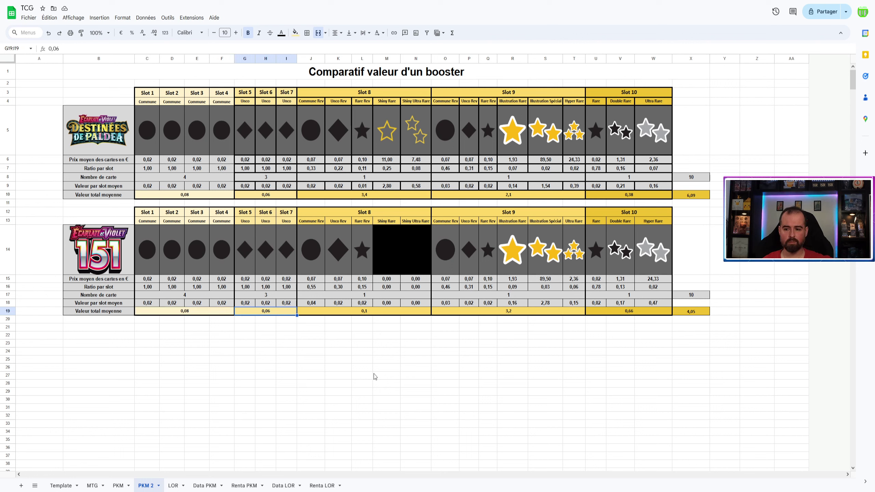
left_click(369, 314)
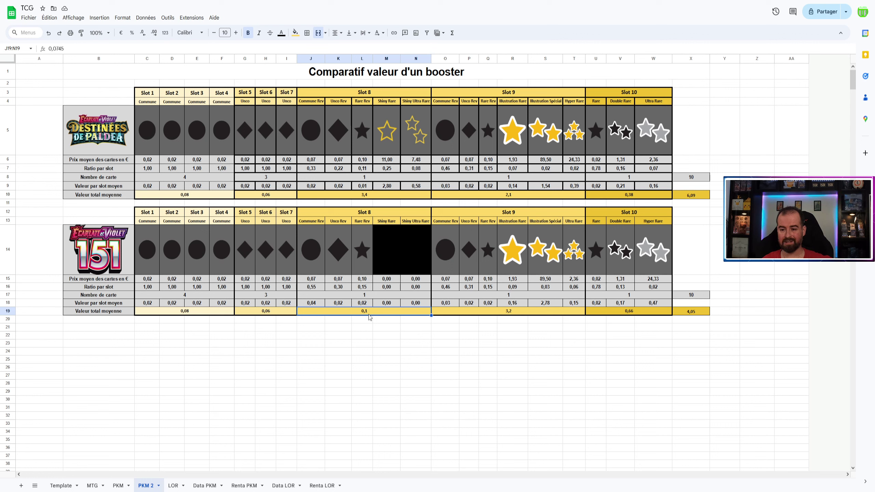
left_click(366, 198)
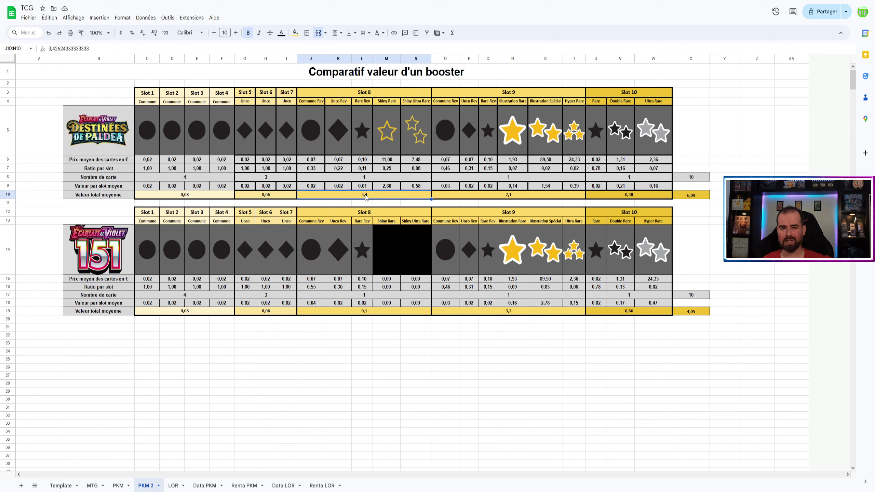
left_click(361, 313)
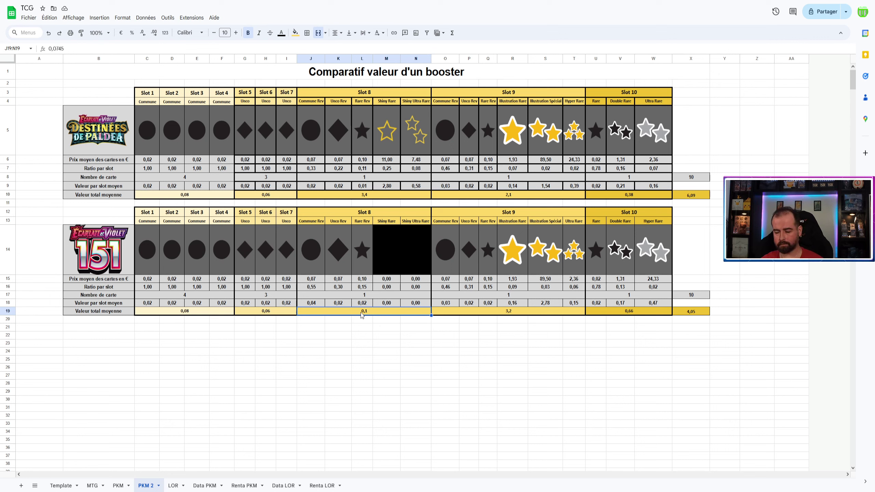
Compare Slot 9's total average value between Destinées de Paldea and 151, and refer back to Slot 8.
left_click(496, 93)
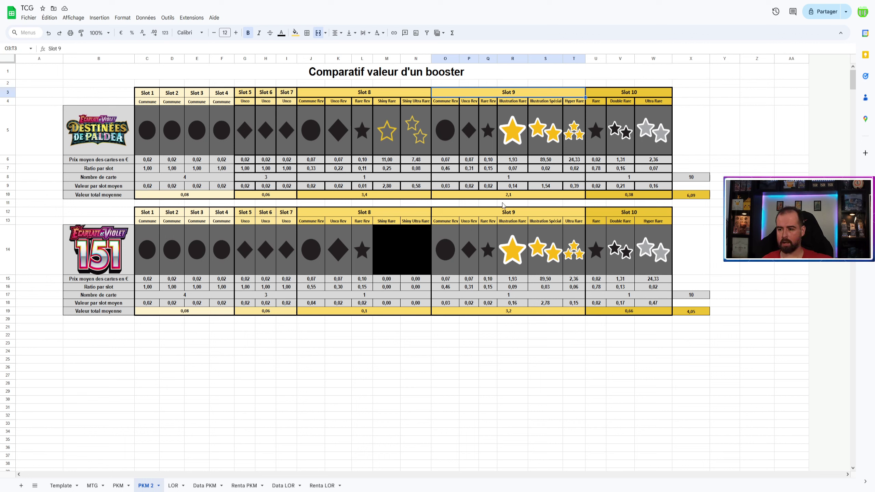
left_click(517, 196)
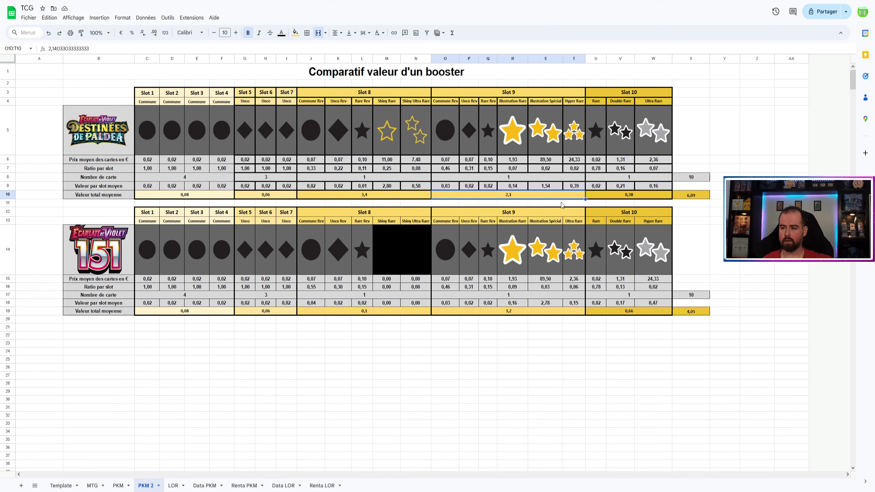
left_click(512, 312)
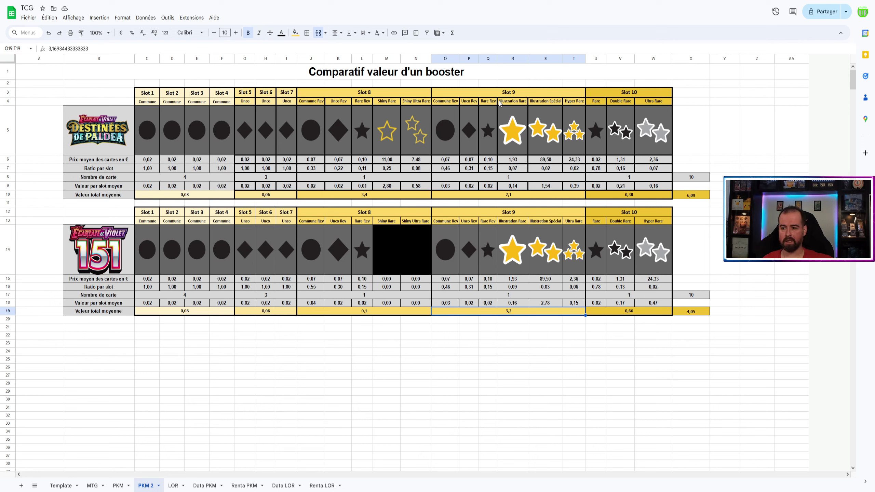
left_click(379, 95)
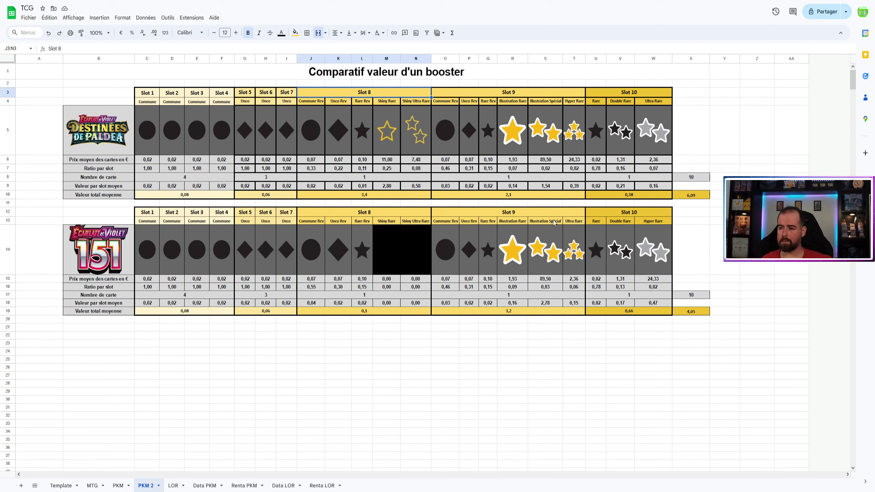
Compare Slot 10's total average value and the overall average booster value between Destinées de Paldea and 151.
left_click(634, 199)
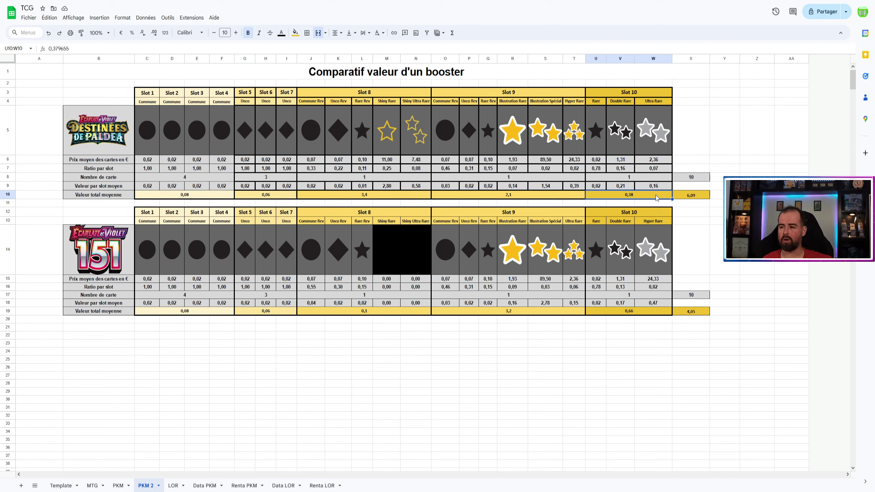
left_click(635, 313)
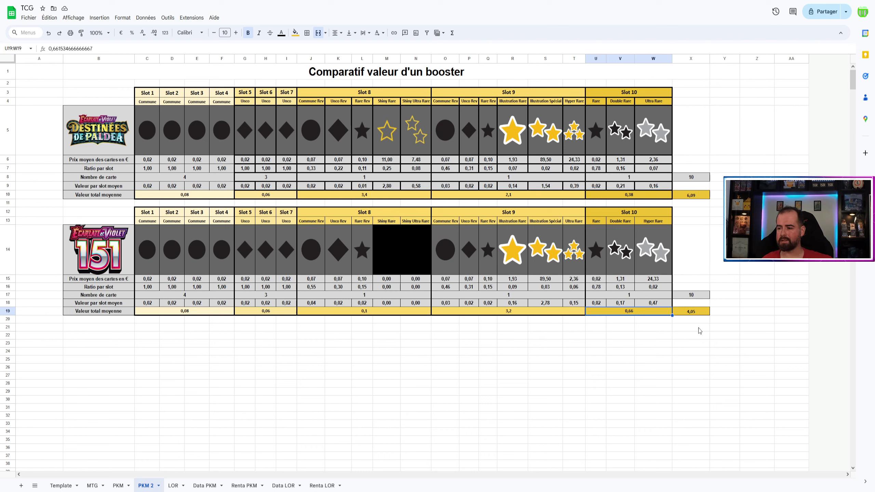
left_click(697, 314)
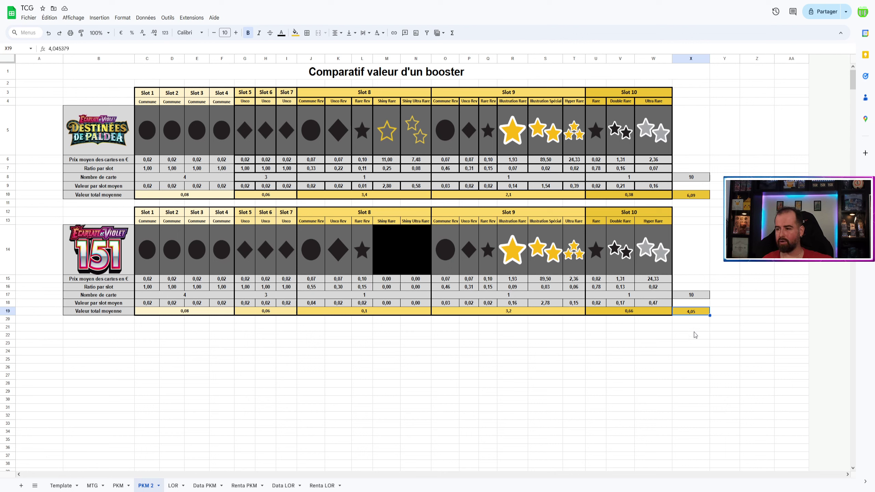
left_click(695, 198)
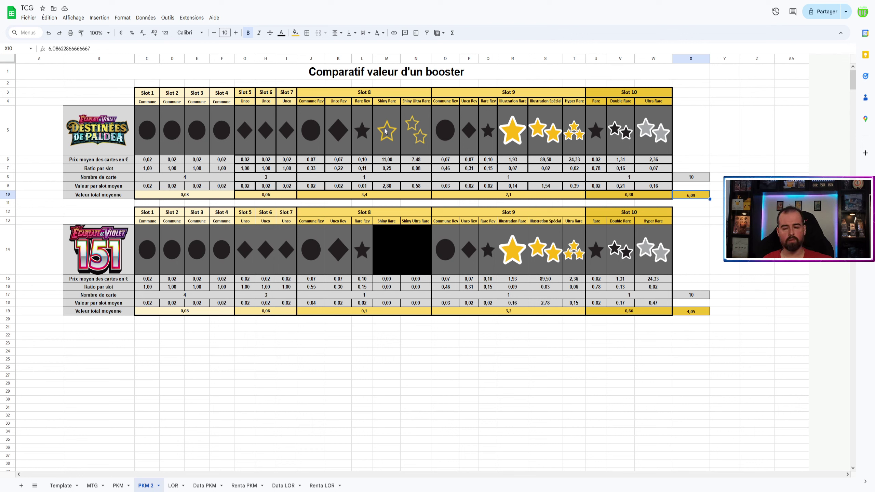
left_click(418, 354)
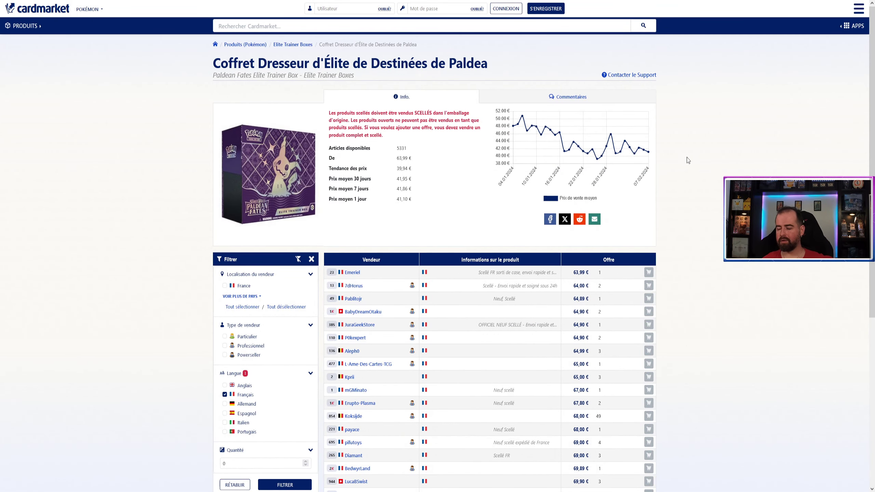
Examine the French-language offers, prices and available quantities for the Destinées de Paldea Elite Trainer Box on Cardmarket.
scroll(636, 242, "down", 1)
double_click(600, 234)
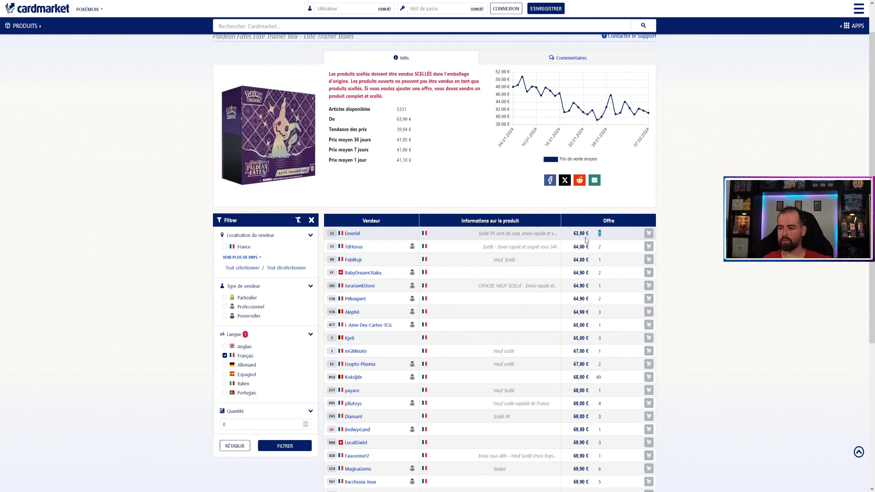
left_click(664, 221)
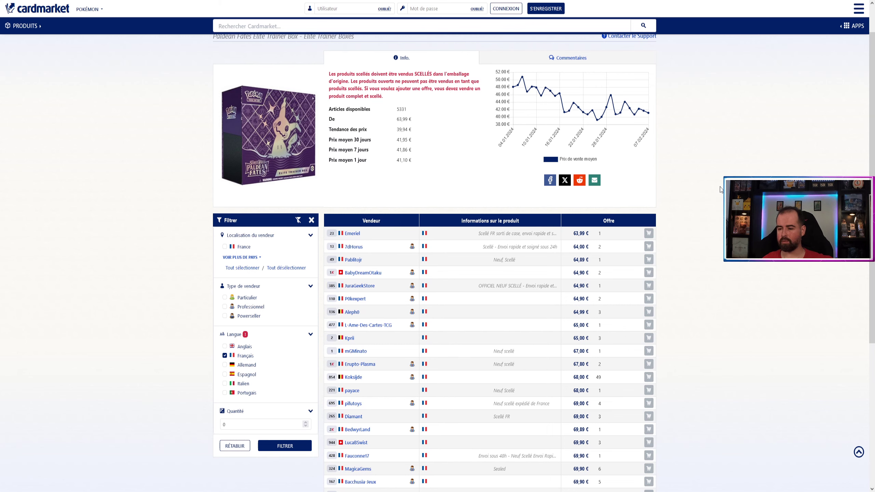
scroll(720, 187, "down", 6)
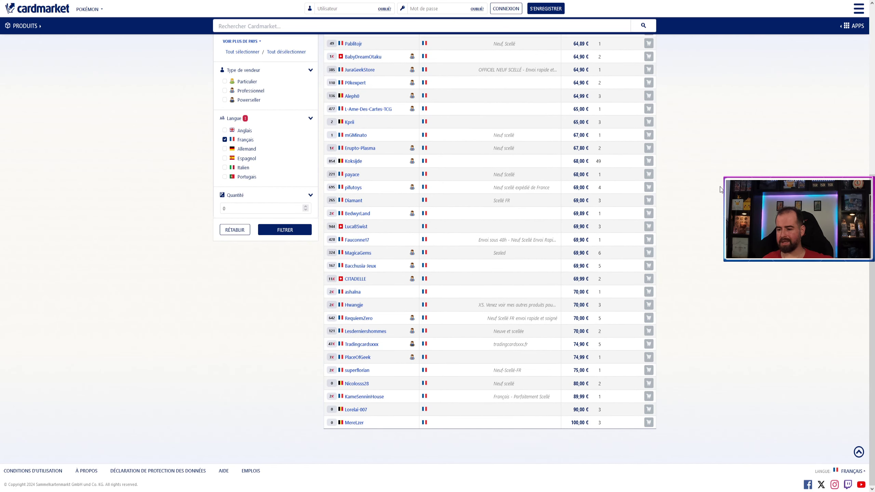
scroll(720, 187, "up", 1)
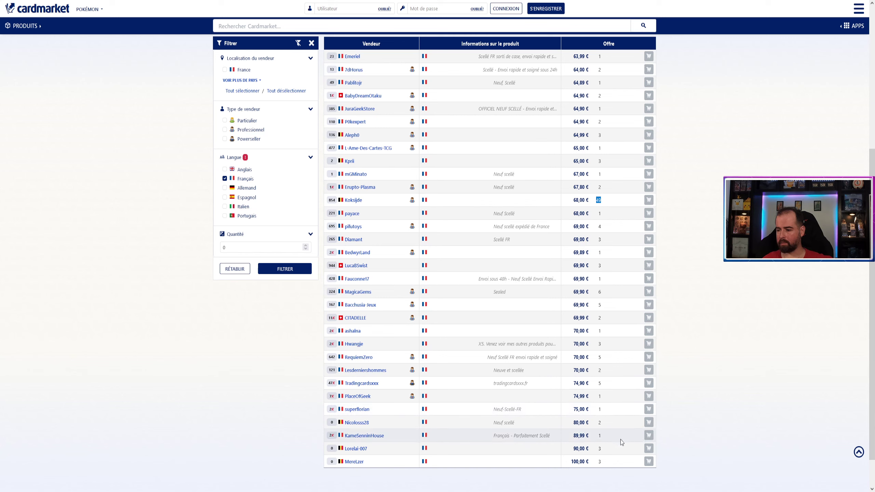
scroll(679, 230, "up", 5)
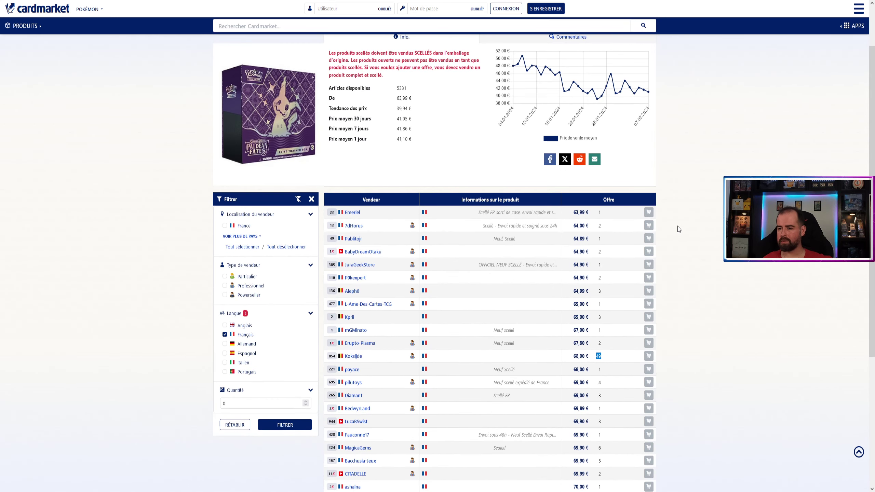
scroll(677, 231, "down", 2)
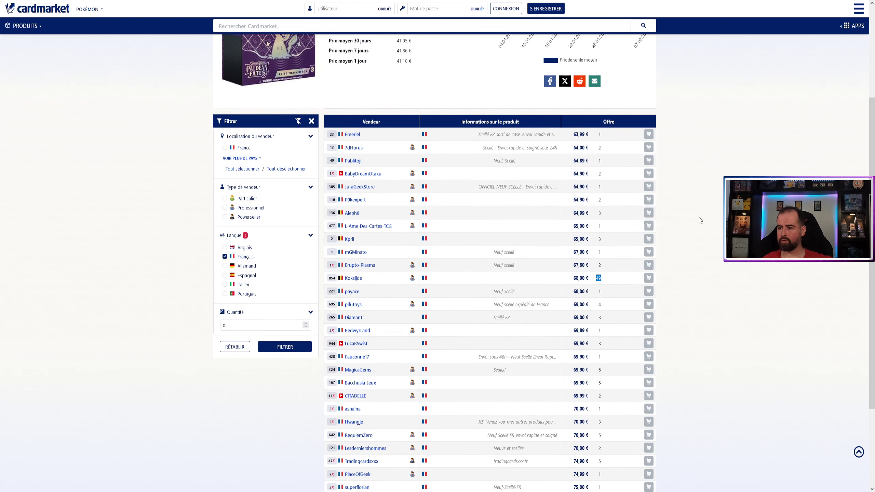
scroll(699, 220, "down", 3)
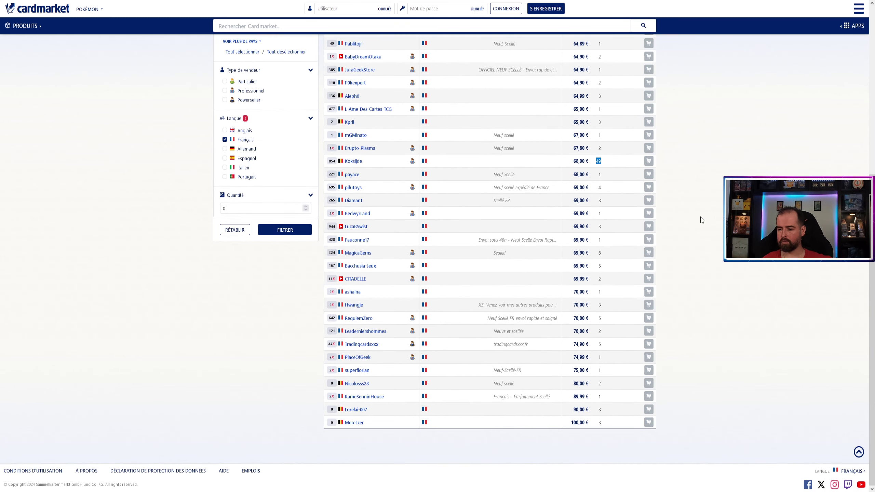